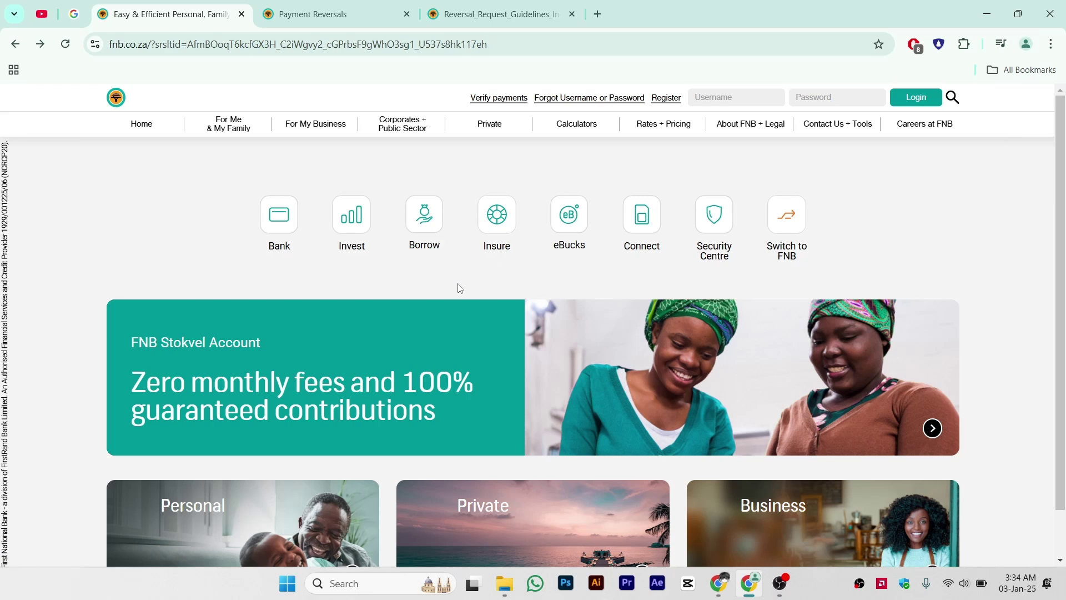
scroll(457, 288, "down", 1)
scroll(442, 275, "up", 1)
Switch to the FNB Payment Reversals help page tab
left_click(326, 23)
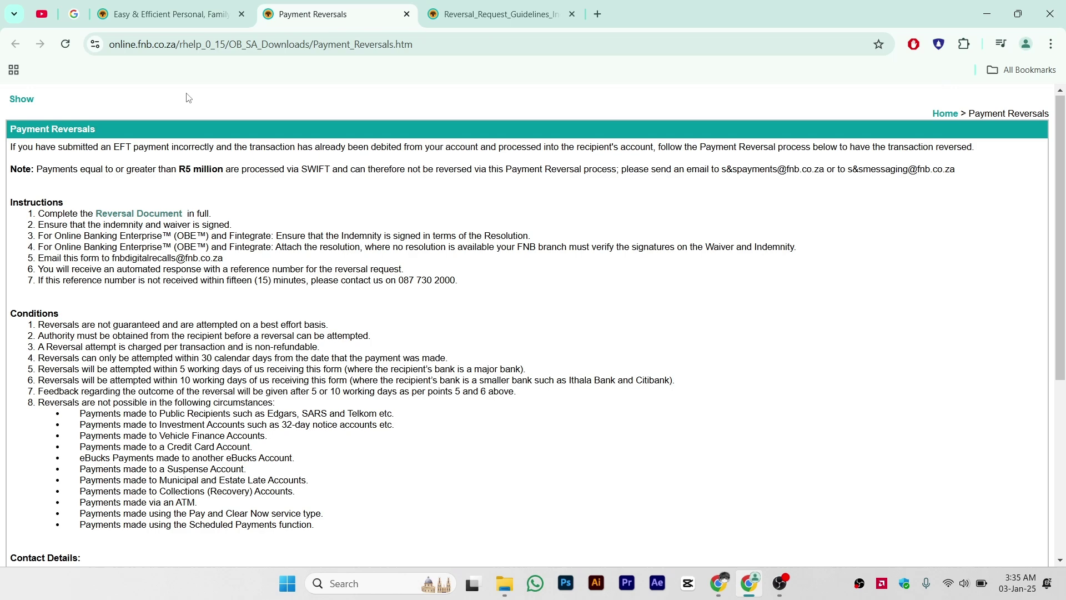
scroll(172, 195, "down", 1)
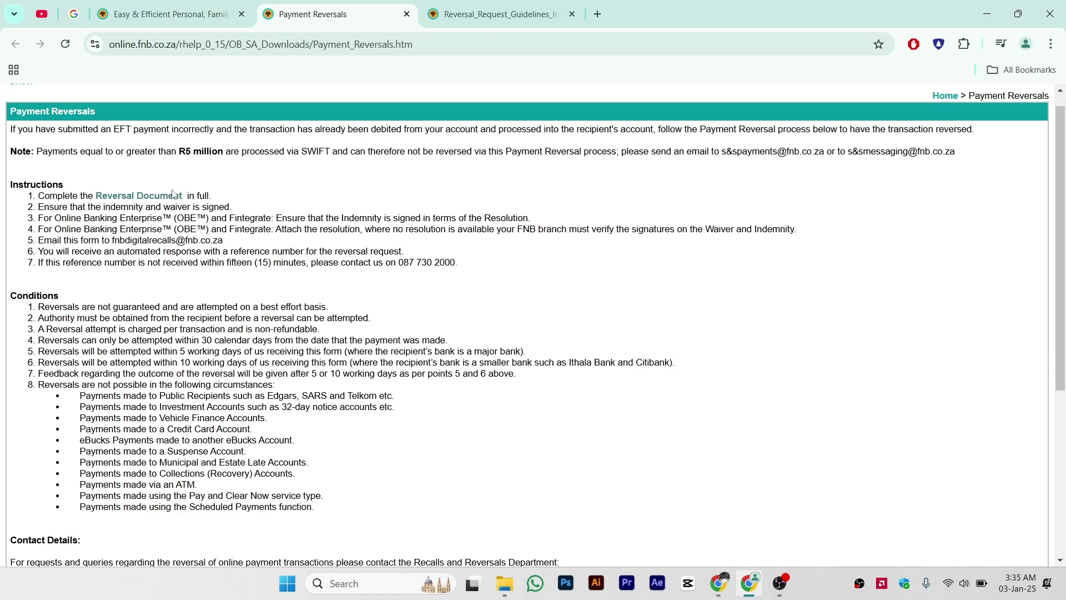
scroll(172, 195, "up", 1)
Search Google for 'fnb mobile app payment reversal' and open the Payment Reversals result in a new tab
left_click(597, 14)
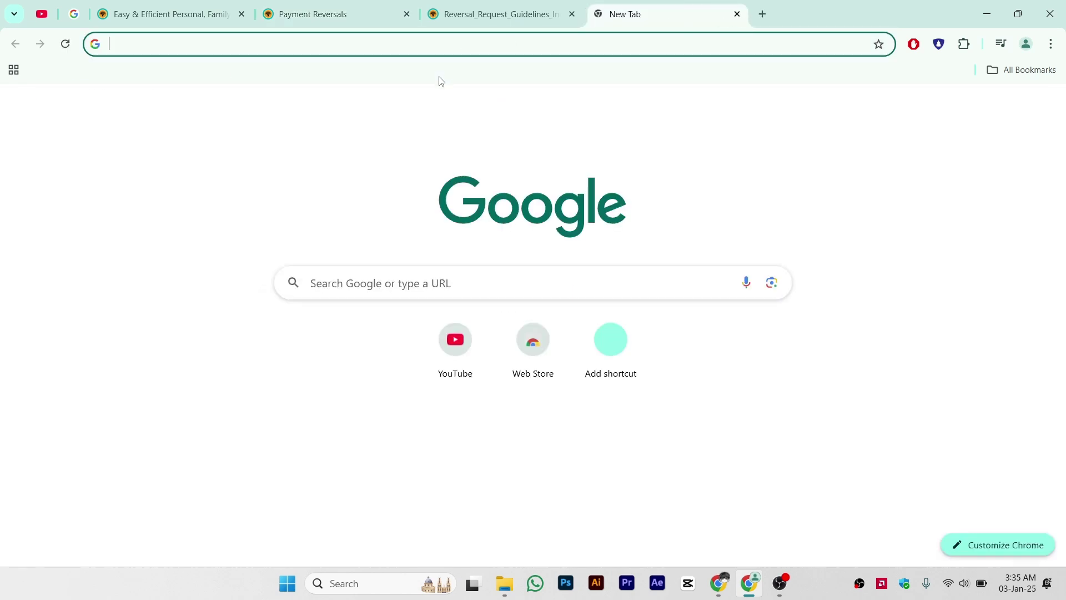
type("fnb")
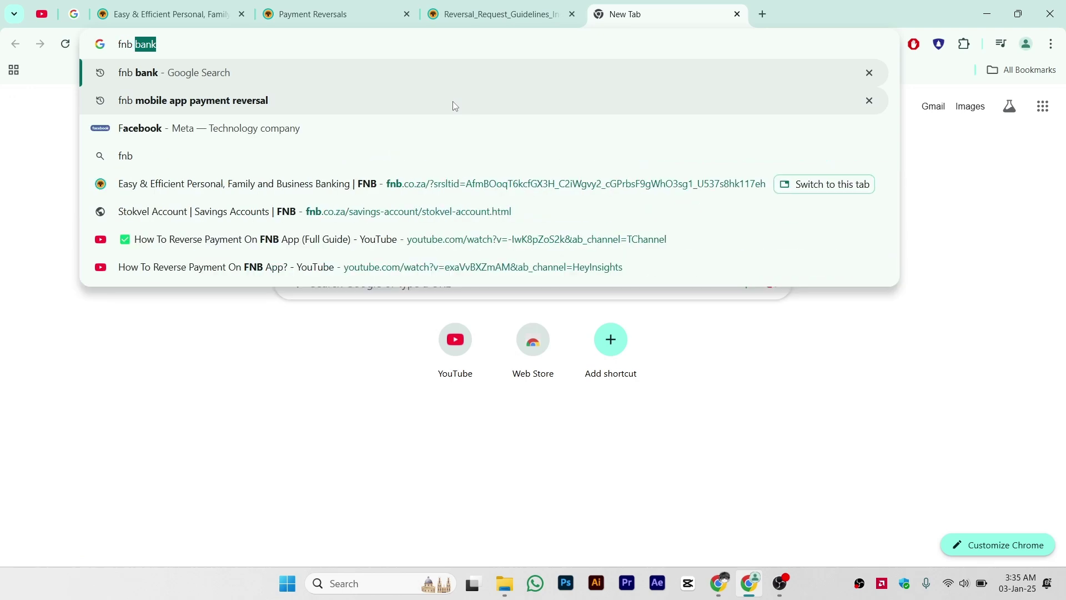
left_click(236, 101)
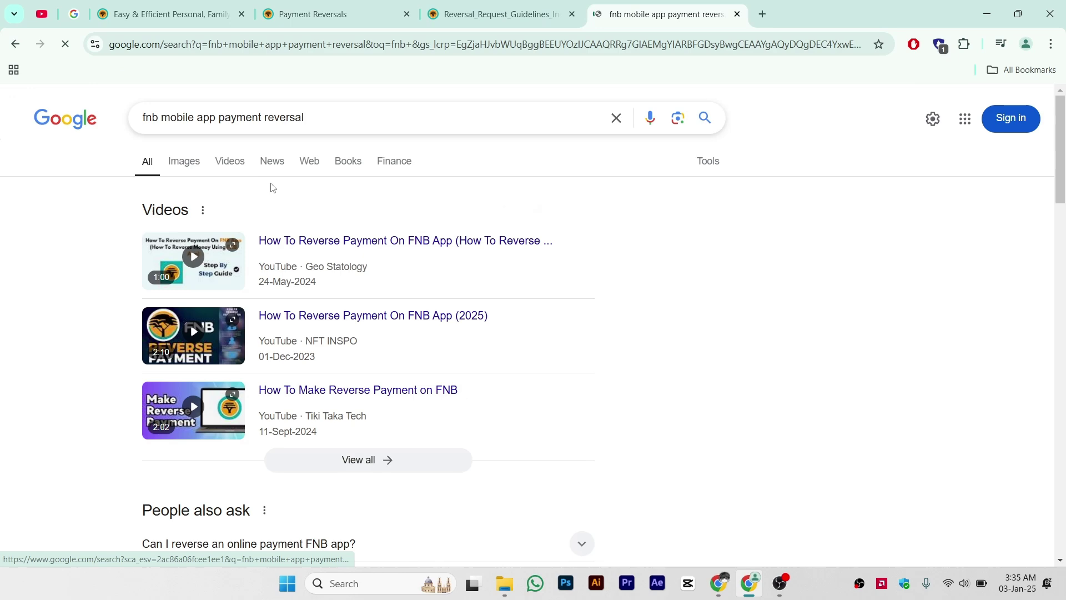
scroll(268, 186, "down", 1)
scroll(297, 267, "down", 4)
scroll(299, 274, "down", 1)
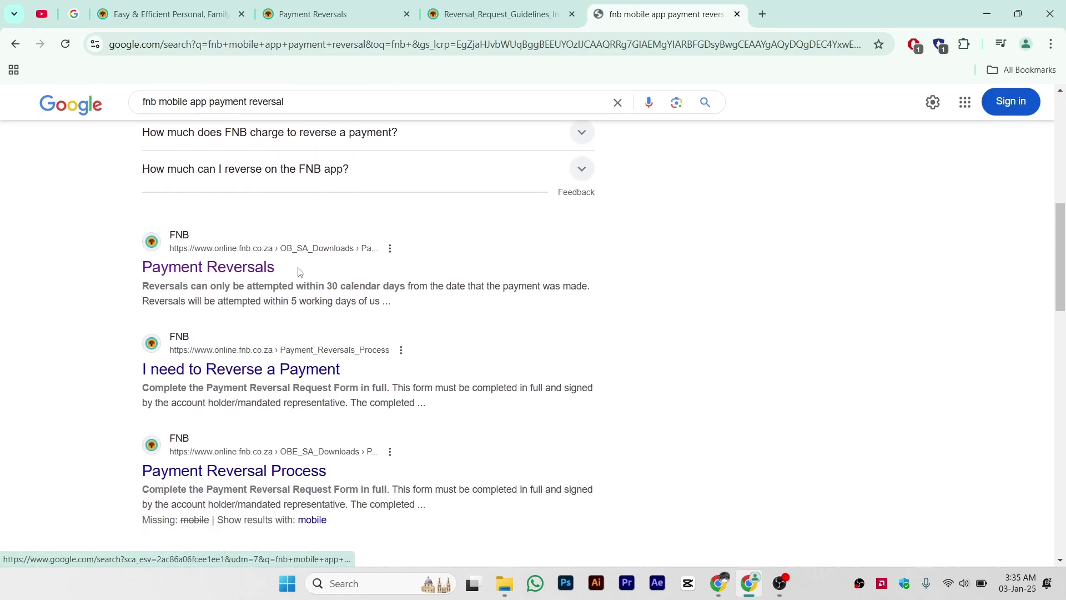
middle_click(213, 270)
key("ctrl+Tab")
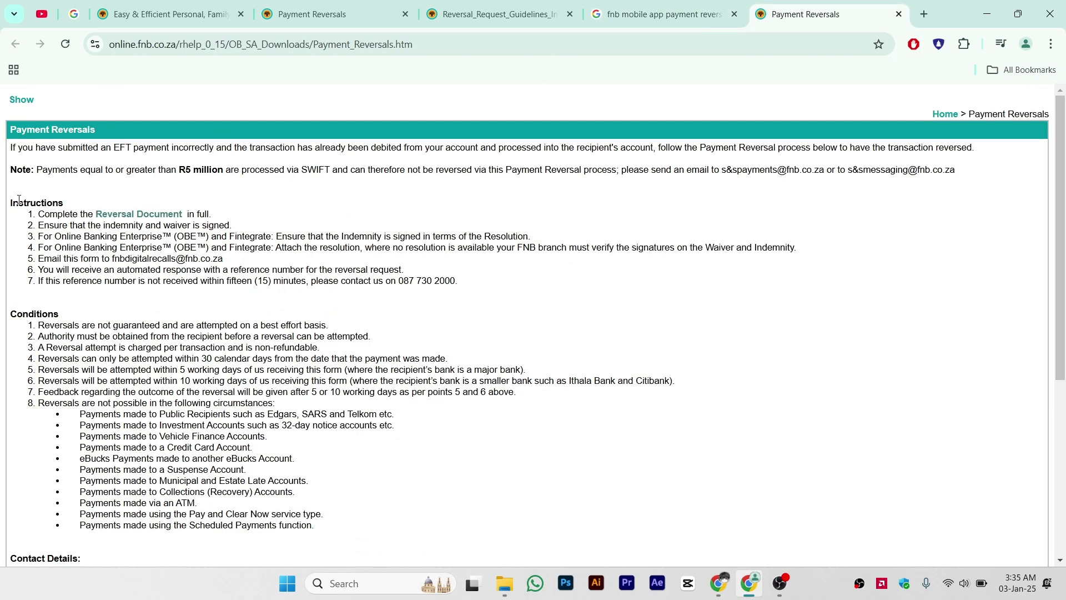
Open the Reversal Document PDF from the Payment Reversals page's instructions
left_click_drag(11, 203, 61, 204)
left_click(68, 221)
left_click(146, 219)
scroll(487, 296, "down", 1)
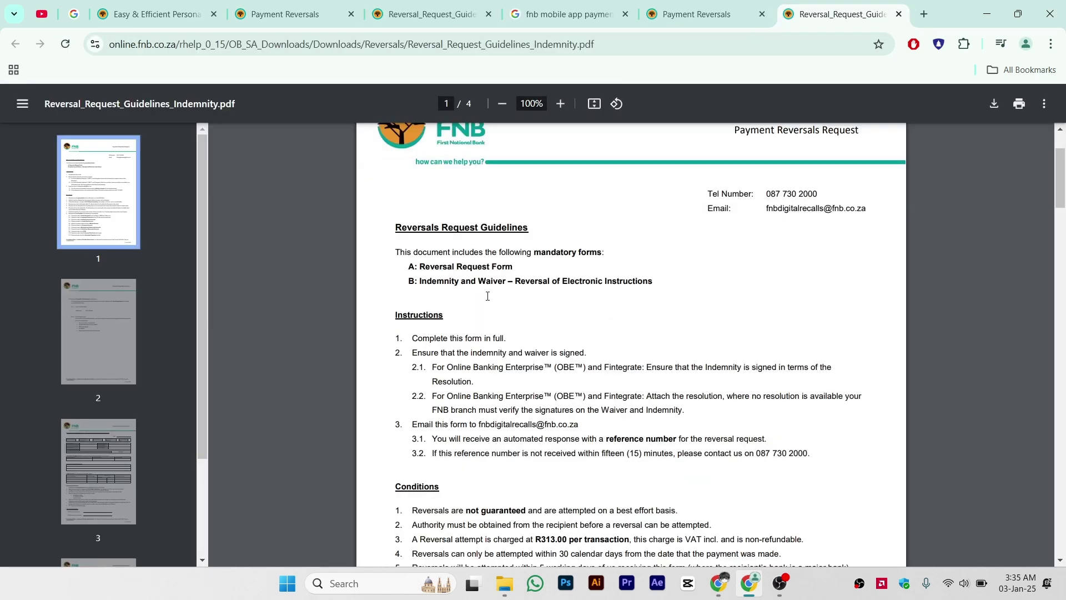
scroll(487, 296, "down", 3)
scroll(488, 296, "down", 5)
scroll(487, 295, "down", 5)
scroll(487, 296, "up", 3)
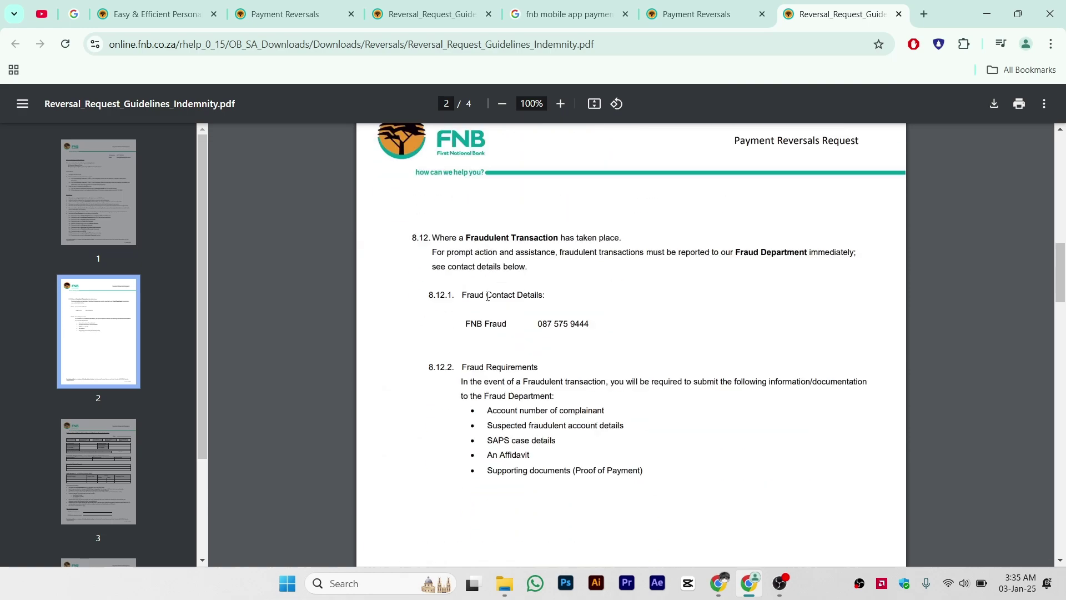
scroll(487, 296, "up", 7)
scroll(488, 295, "down", 10)
scroll(487, 296, "down", 5)
scroll(488, 296, "down", 2)
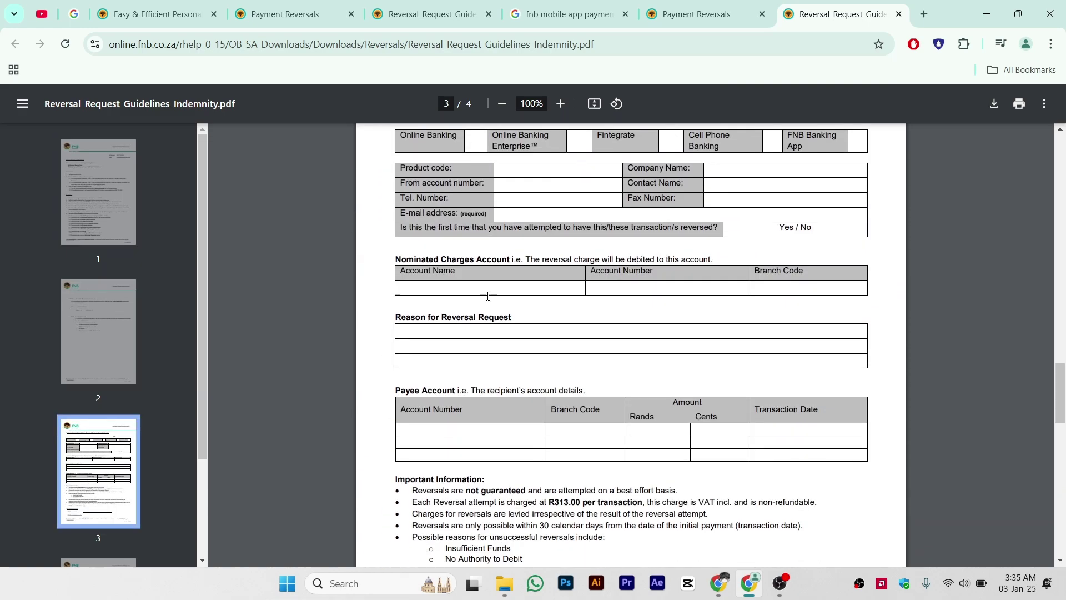
scroll(487, 295, "up", 1)
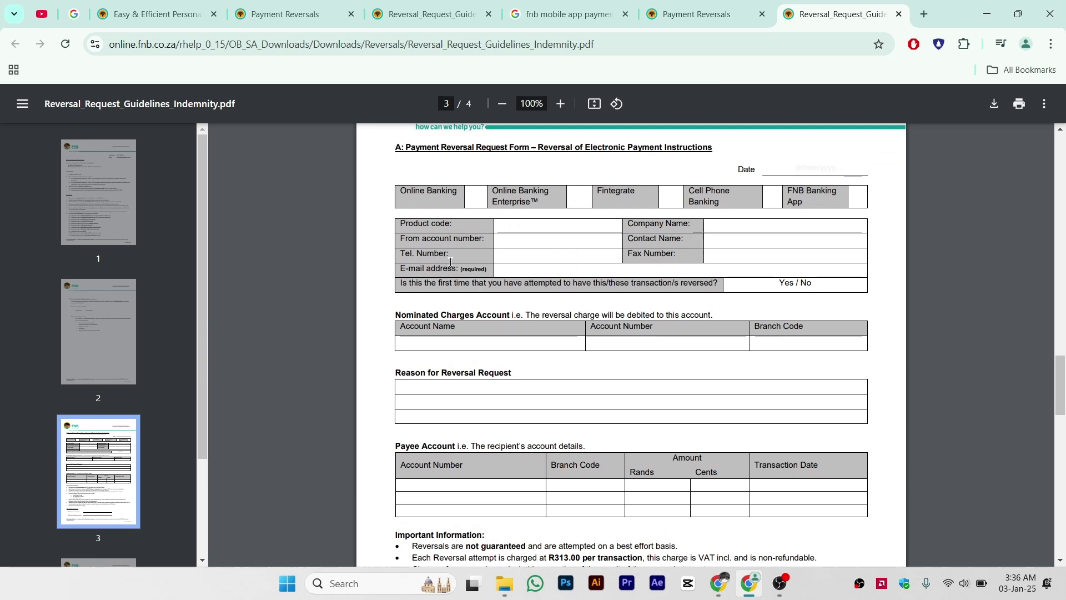
scroll(511, 272, "down", 1)
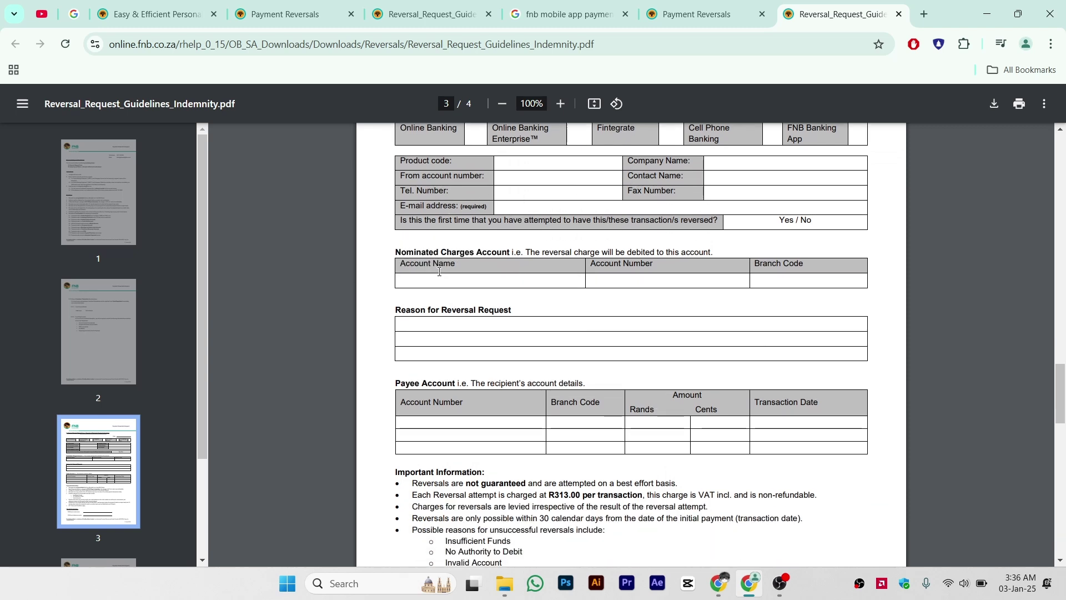
scroll(483, 299, "down", 1)
Highlight the Reason for Reversal, Nominated Charges Account and recipient account headings on page 3
left_click_drag(392, 276, 508, 273)
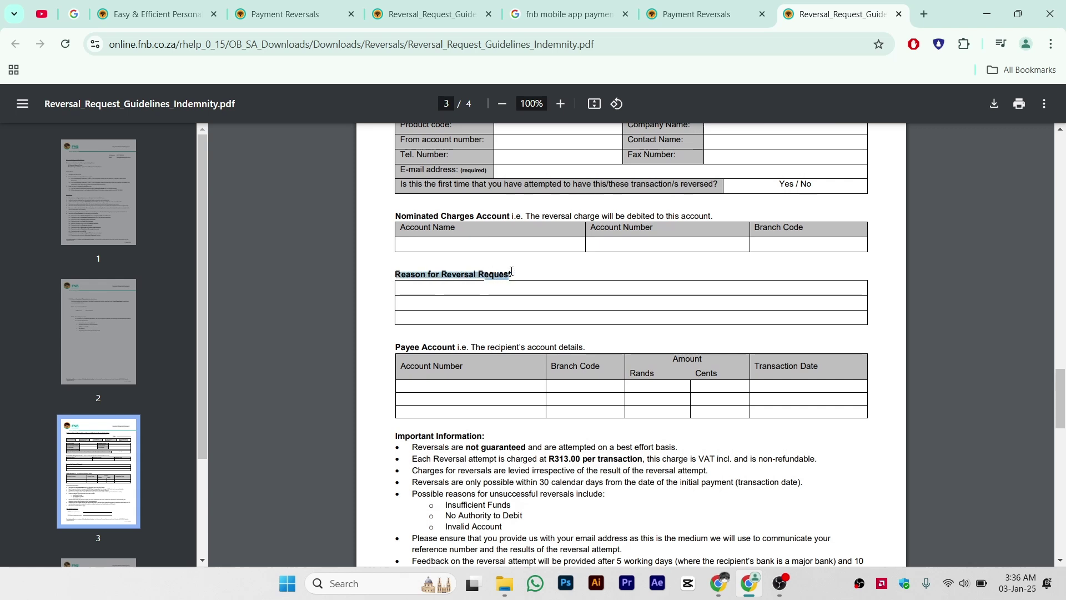
left_click(517, 273)
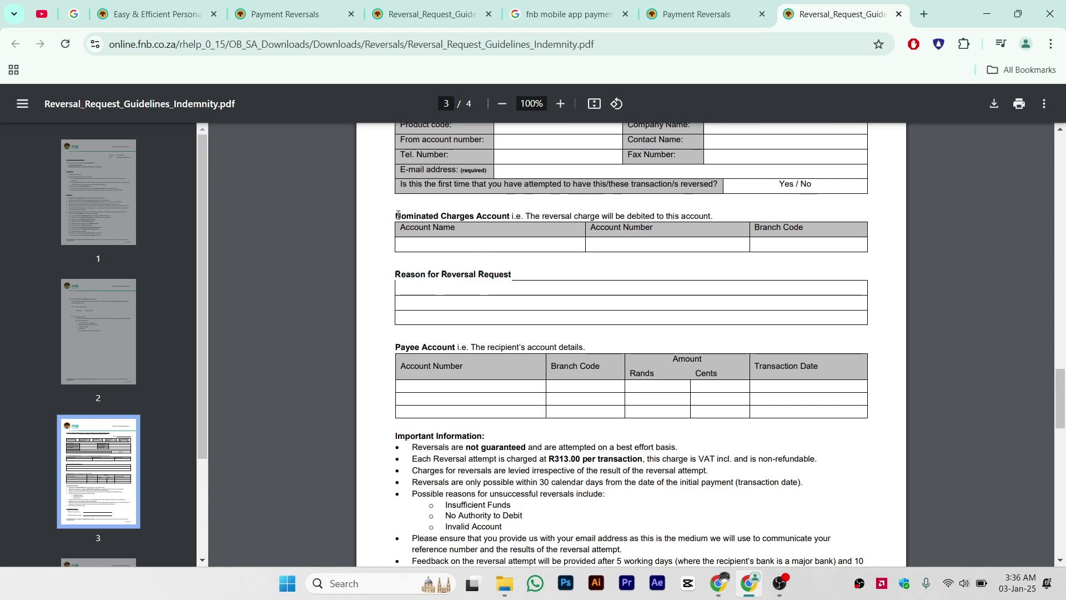
left_click_drag(398, 215, 501, 211)
left_click(543, 215)
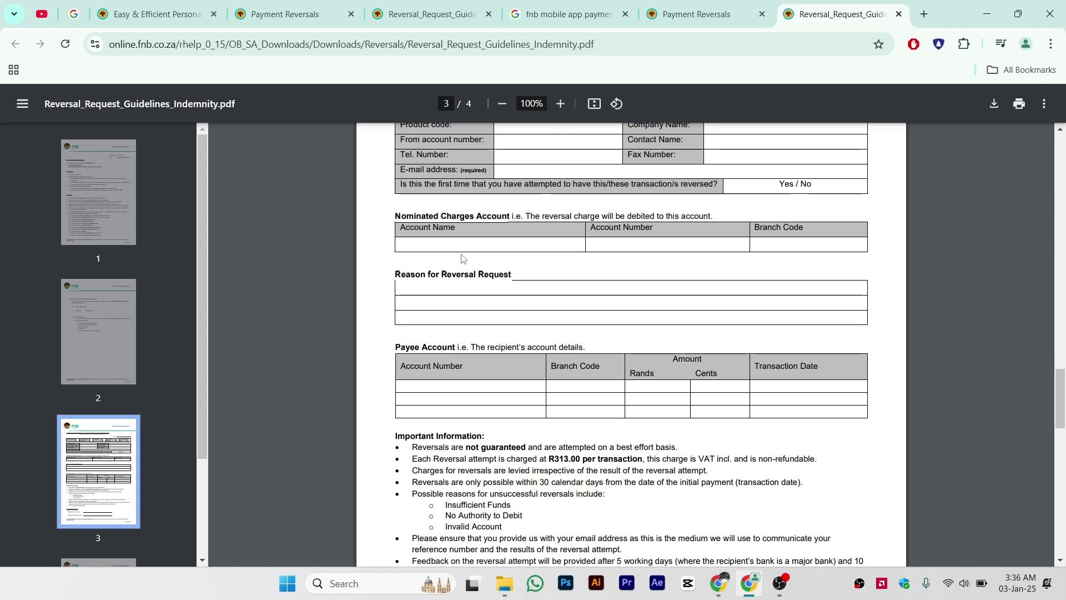
scroll(456, 261, "down", 1)
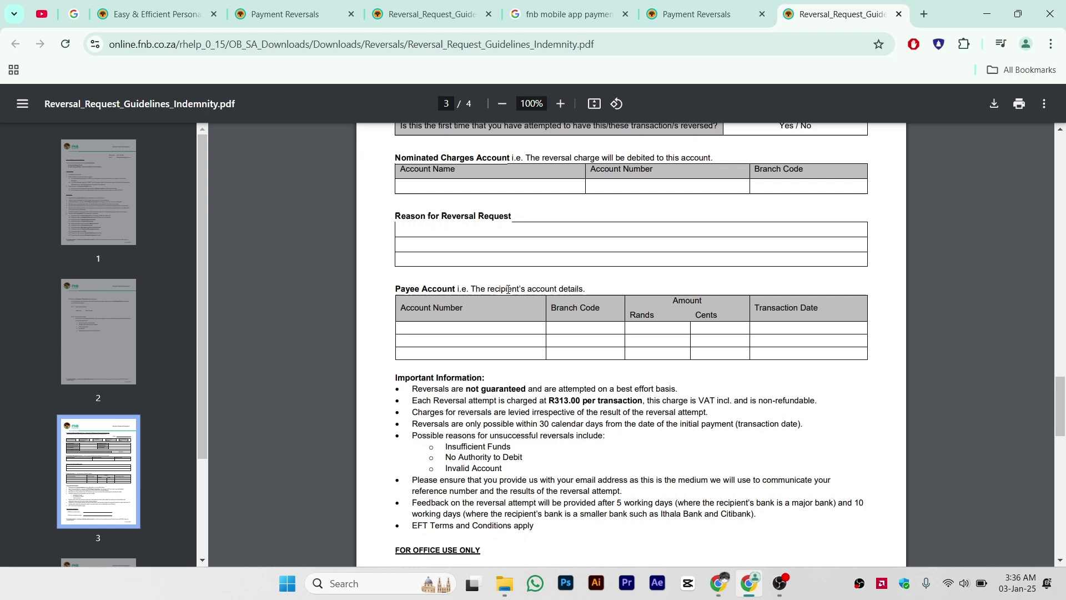
left_click_drag(543, 288, 573, 288)
left_click(474, 342)
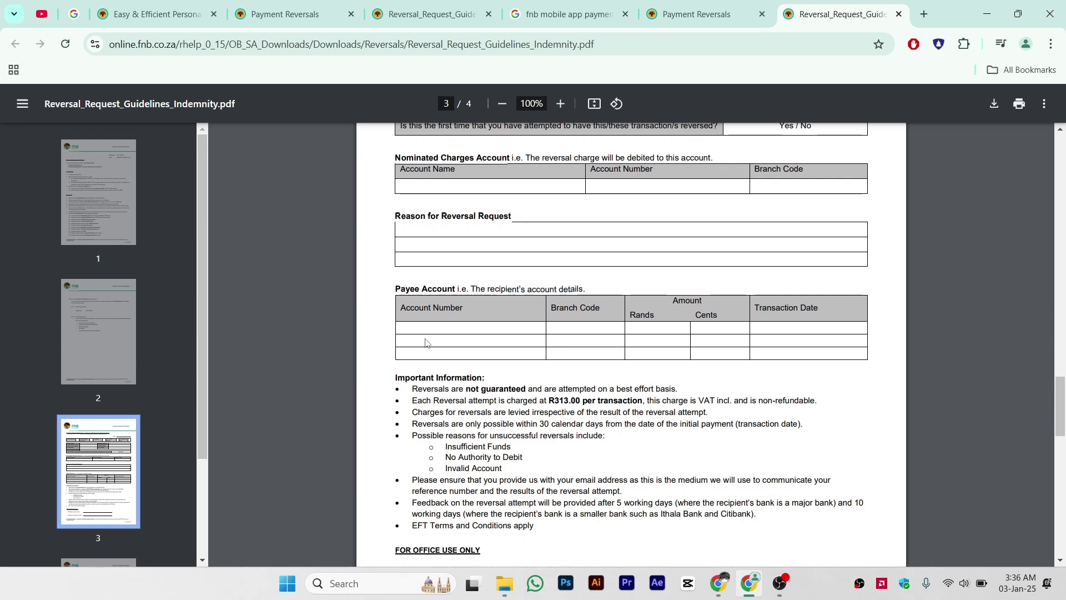
scroll(500, 341, "down", 1)
scroll(500, 341, "up", 1)
scroll(499, 341, "down", 1)
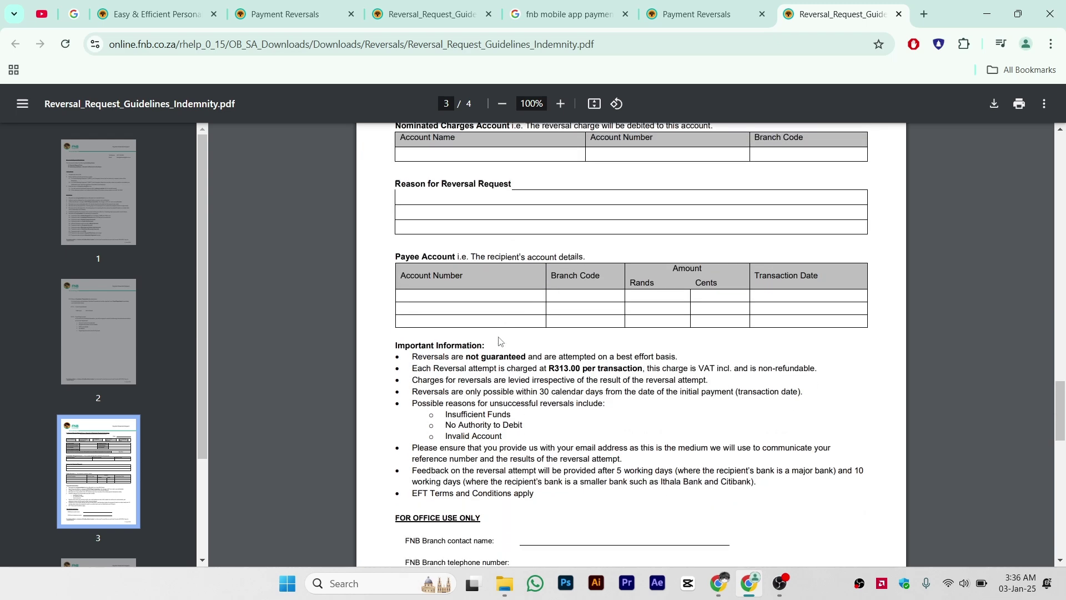
Return to the Payment Reversals page and highlight instructions 1 through 6
left_click(671, 16)
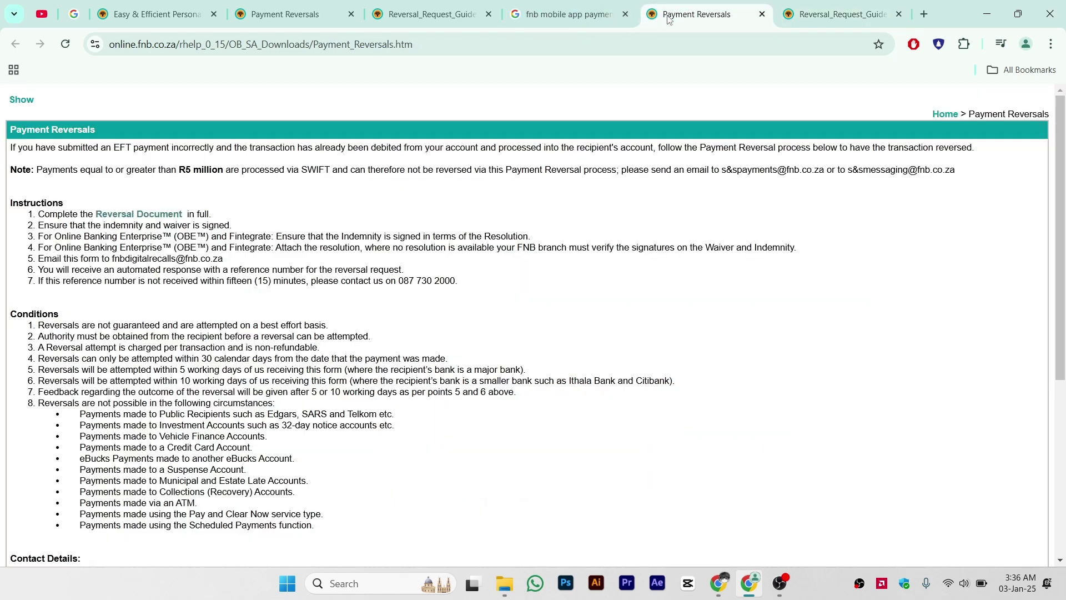
scroll(242, 236, "down", 1)
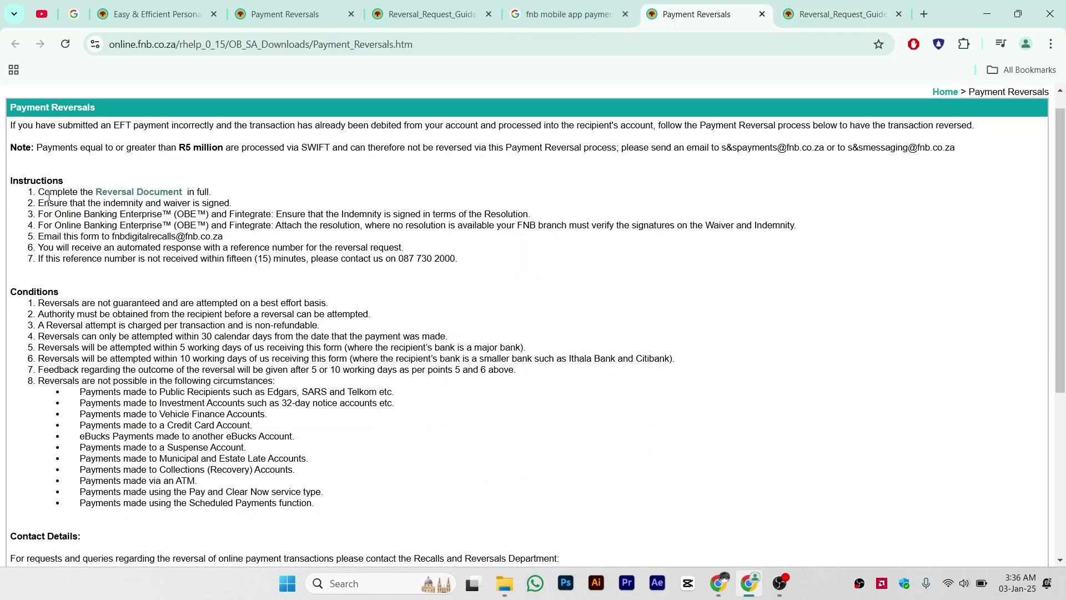
left_click_drag(40, 192, 449, 259)
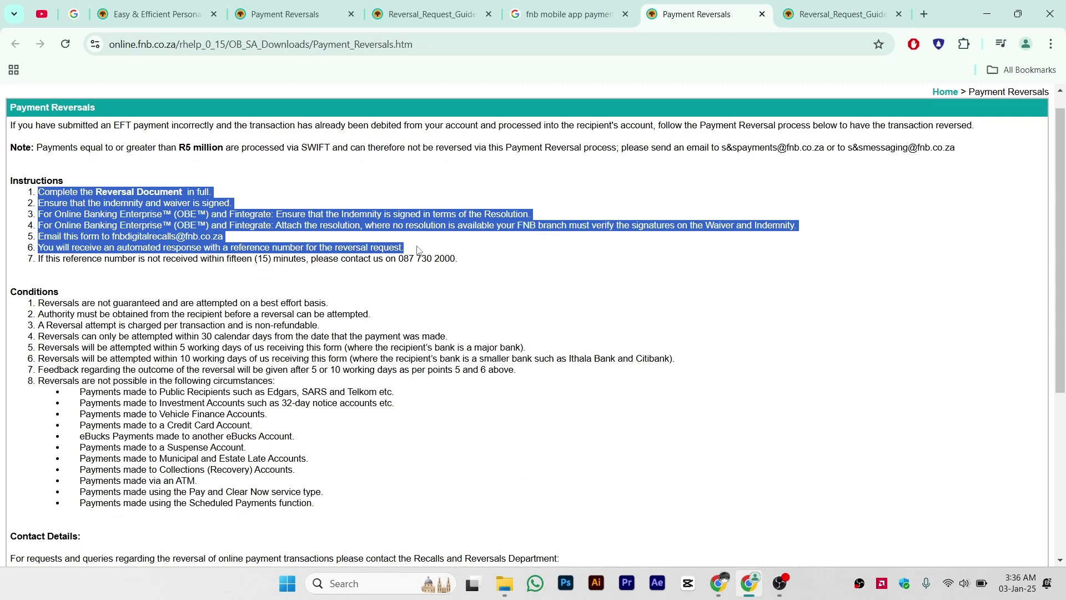
left_click(449, 259)
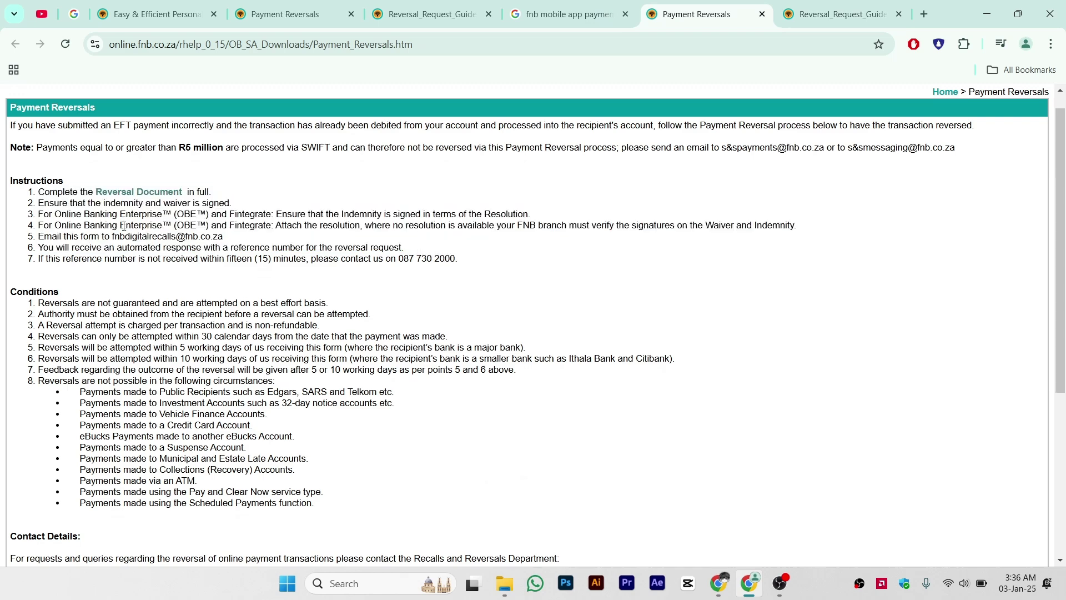
Highlight the fnbdigitalrecalls email address and instruction 7 about the missing reference number
left_click_drag(111, 236, 229, 239)
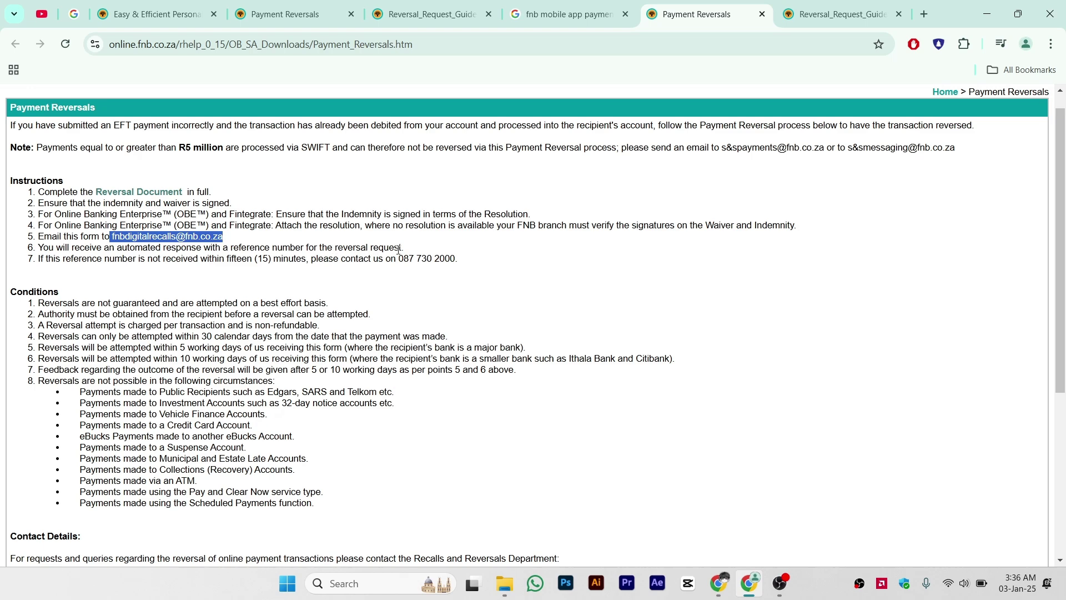
left_click_drag(39, 260, 456, 260)
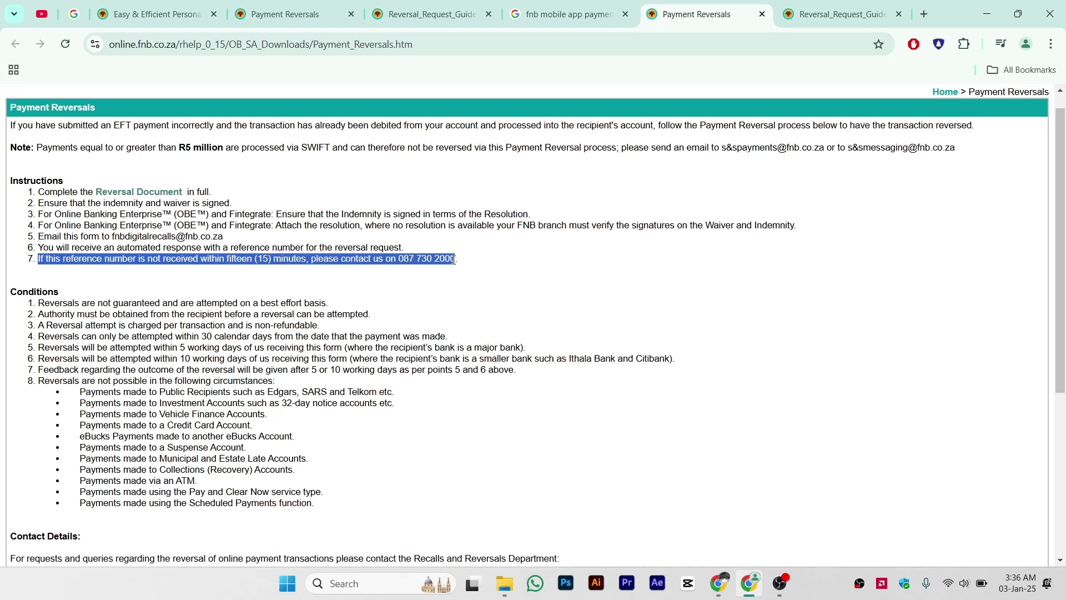
left_click(455, 259)
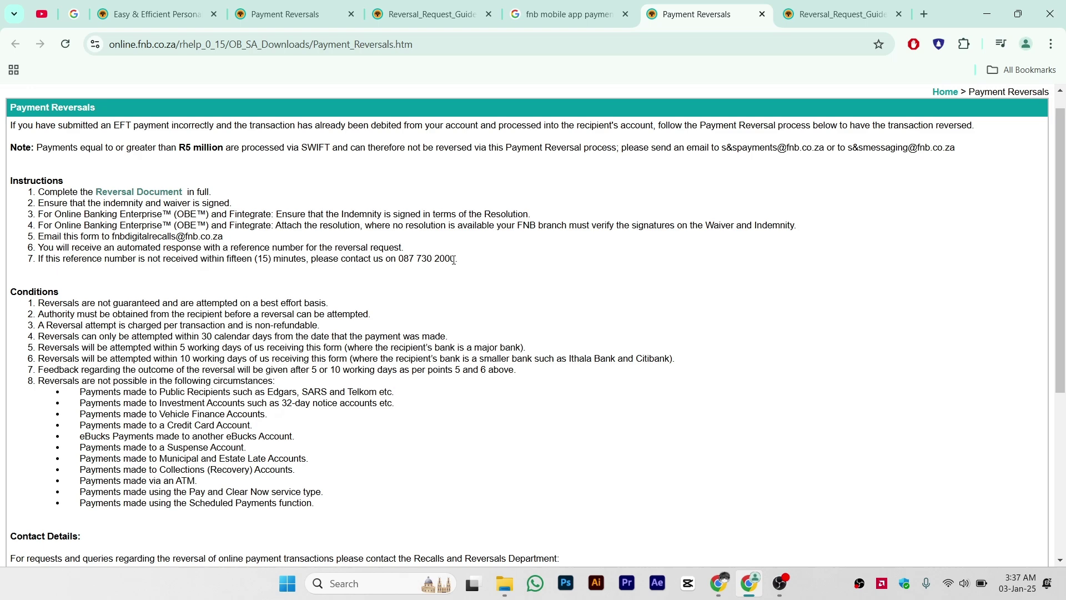